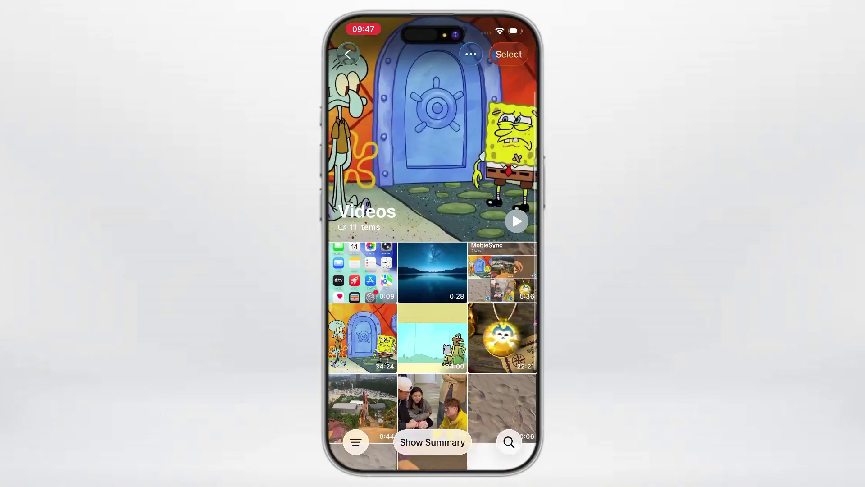
- Play the 0:28 night-lake video from the iPhone's Videos album
left_click(433, 272)
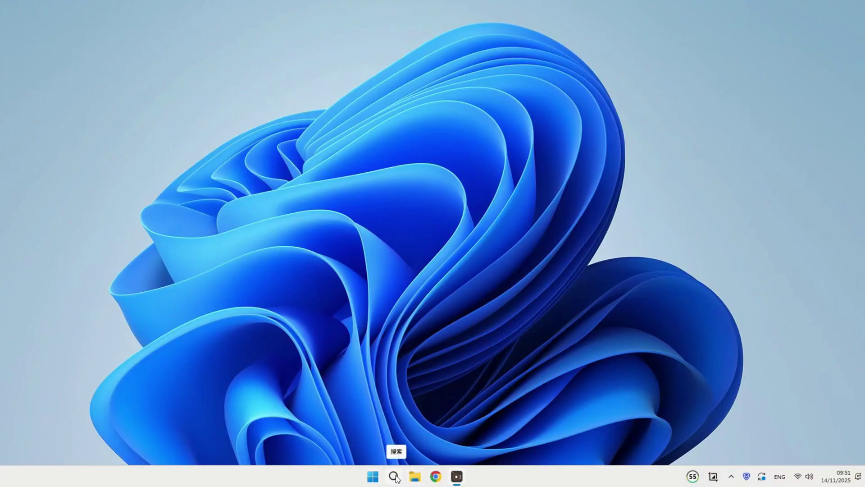
- Launch Photos from Windows search, show the Apple iPhone's 72 photos and 8 videos, and narrow the sidebar
left_click(394, 477)
left_click(295, 182)
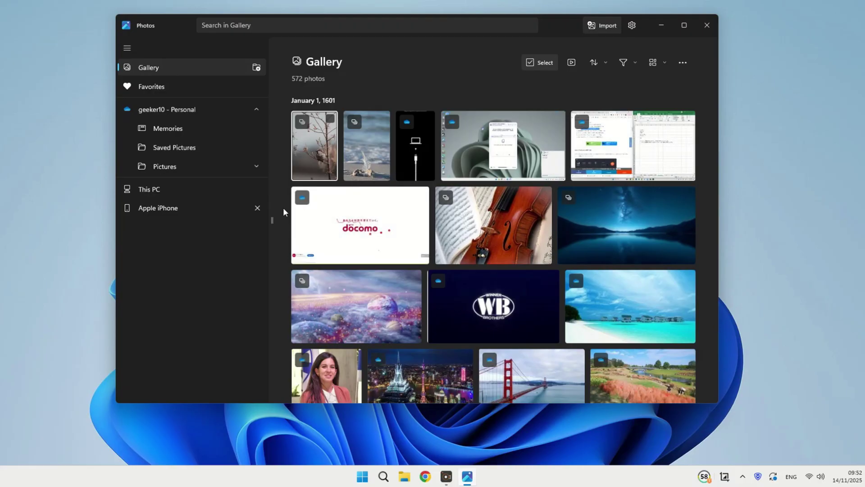
left_click(155, 209)
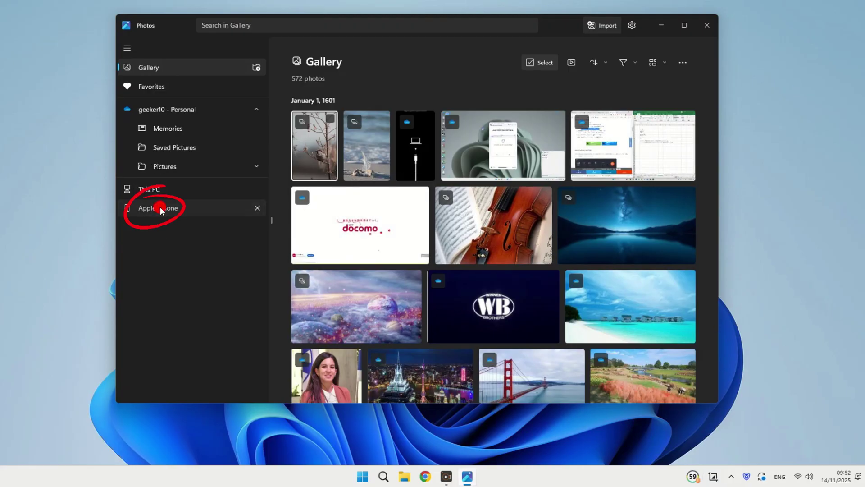
left_click_drag(274, 220, 210, 219)
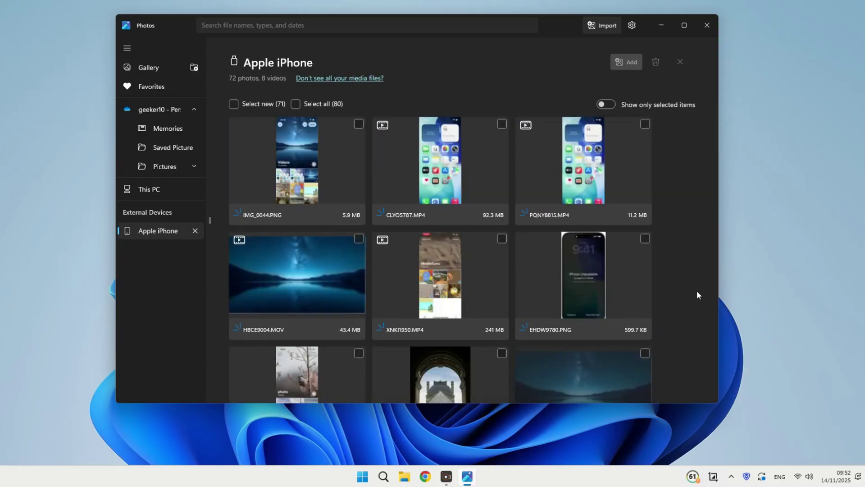
- Select TDYA2142.MP4, TMWW3078.MP4, MYZQ0331.MP4 and one more item for import
scroll(697, 291, "down", 5)
left_click(358, 275)
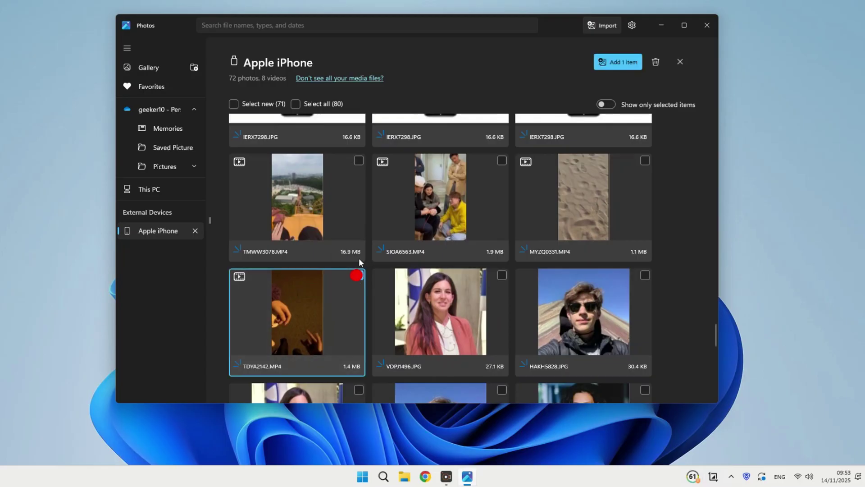
left_click(358, 163)
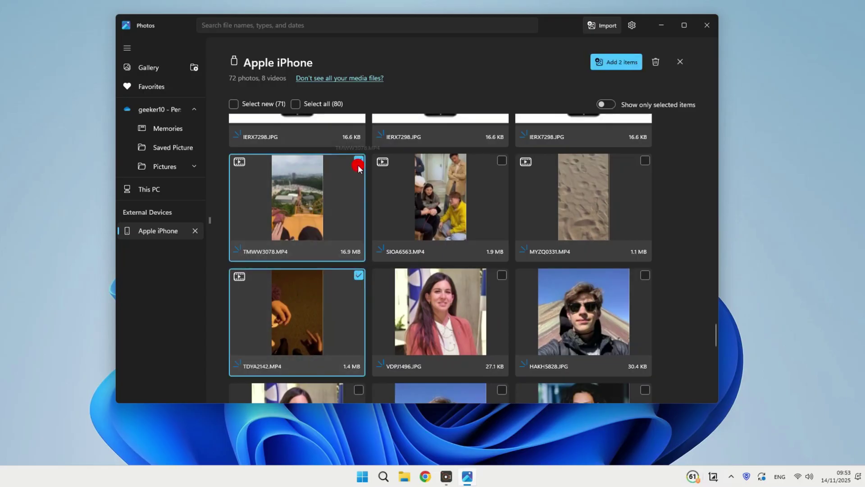
left_click(645, 161)
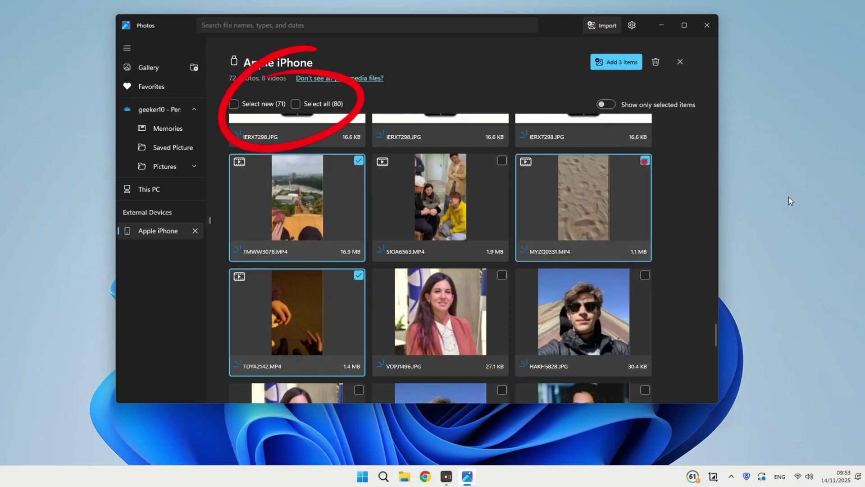
scroll(499, 147, "down", 1)
left_click(499, 147)
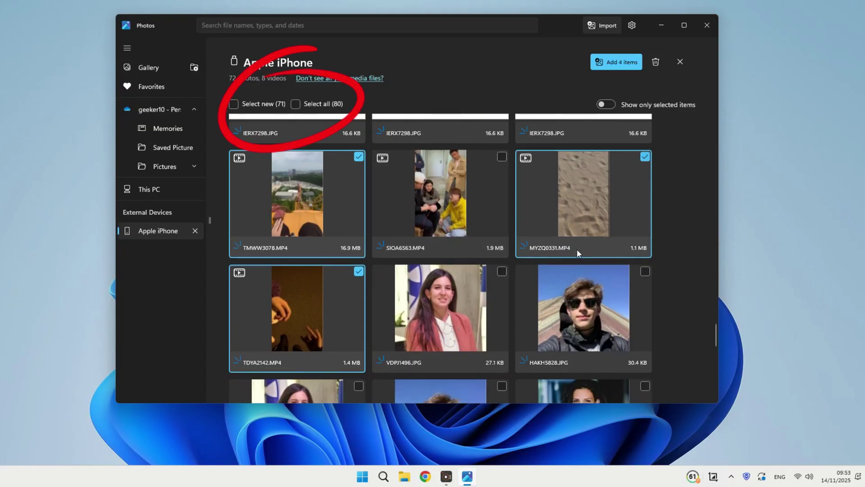
- Import the four selected items into the Transferred folder and play HBCE9004.MOV from there
left_click(626, 62)
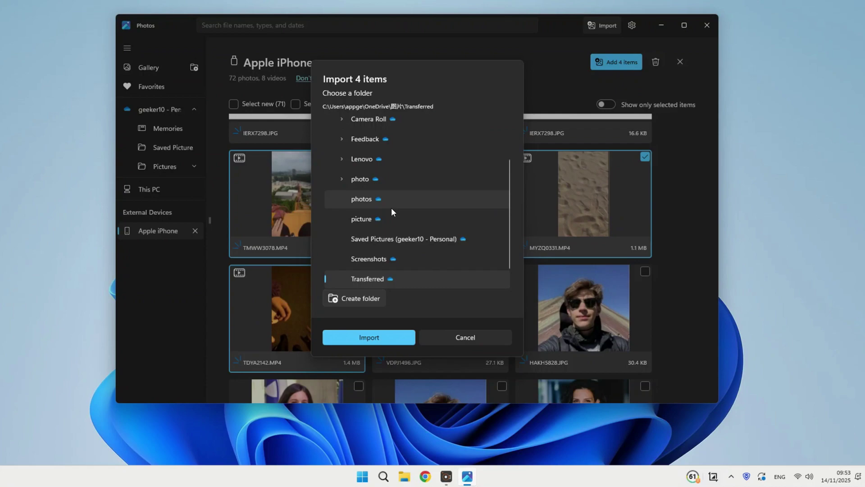
scroll(391, 210, "down", 1)
scroll(416, 198, "up", 1)
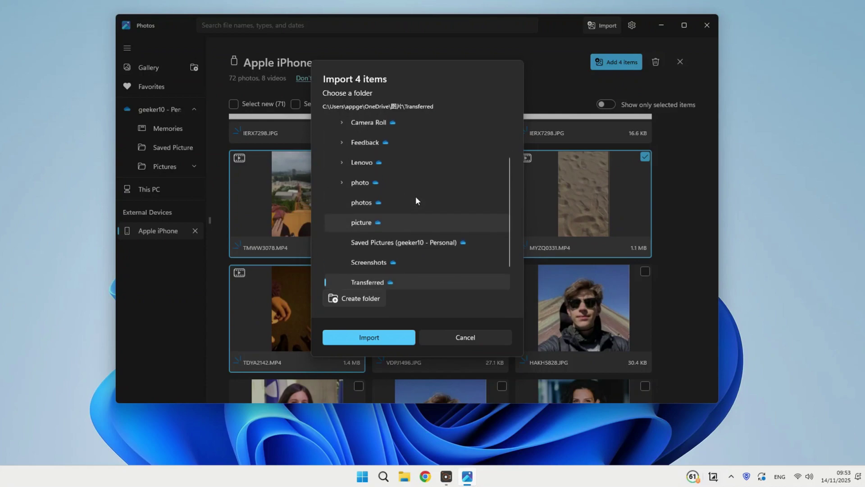
scroll(415, 198, "up", 1)
scroll(432, 191, "down", 2)
left_click(387, 338)
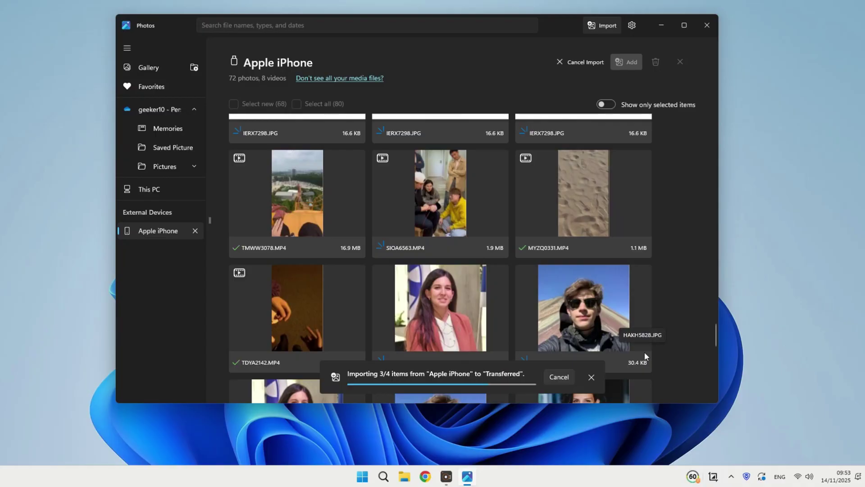
left_click(367, 381)
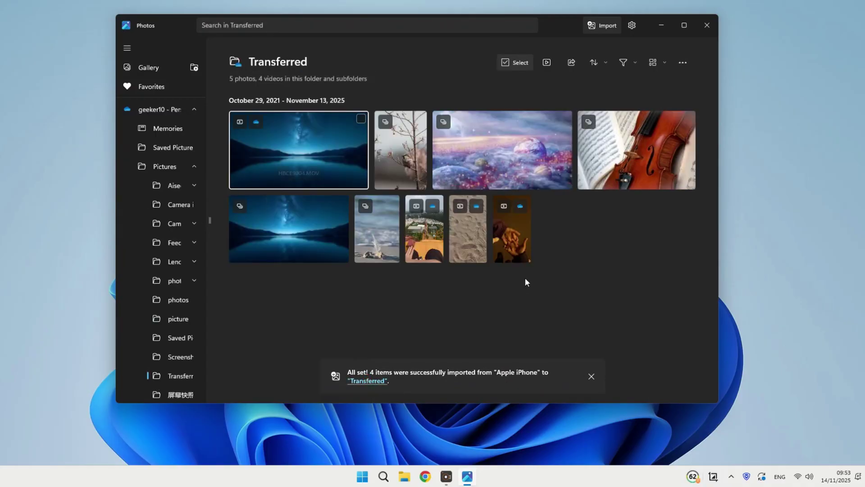
left_click(322, 165)
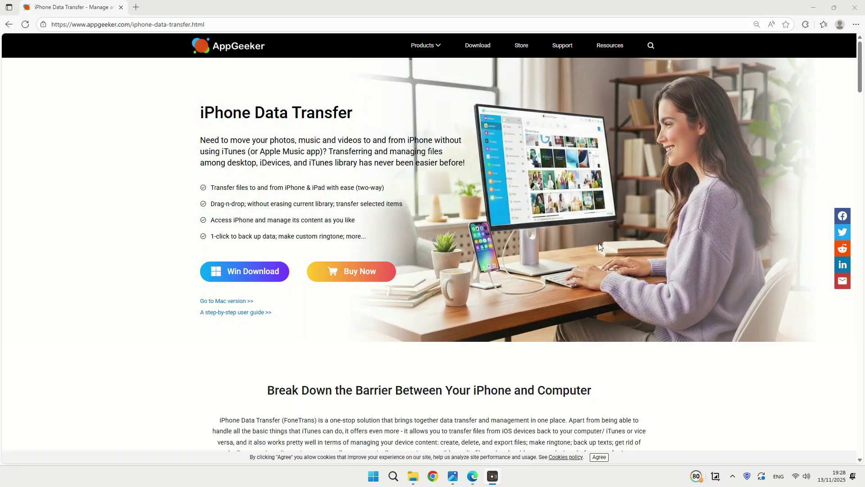
- Browse the AppGeeker iPhone Data Transfer page and download the FoneTrans Windows installer
scroll(599, 243, "down", 5)
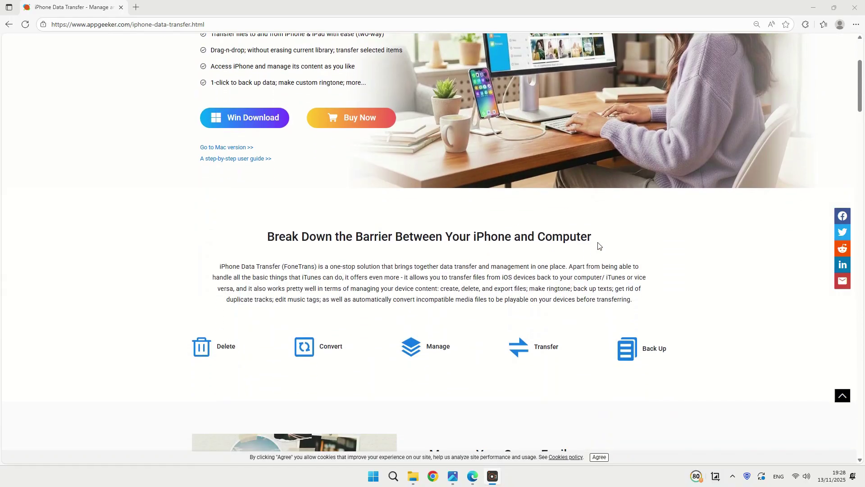
scroll(598, 245, "down", 8)
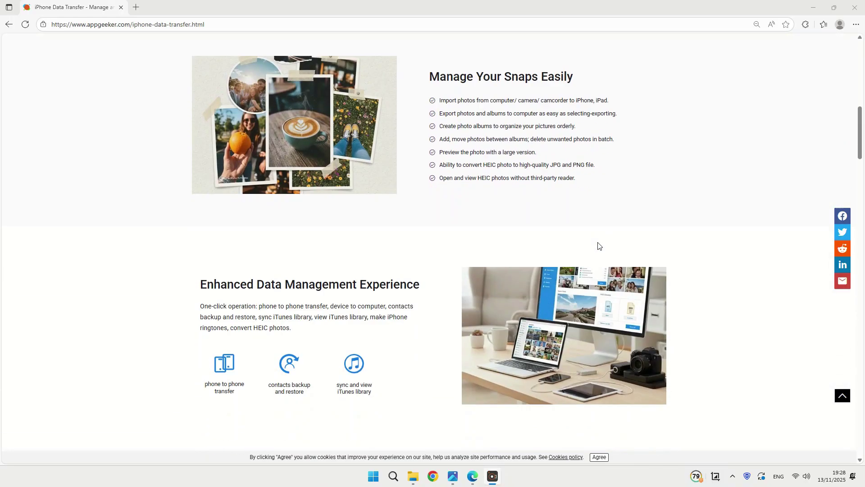
scroll(598, 245, "down", 8)
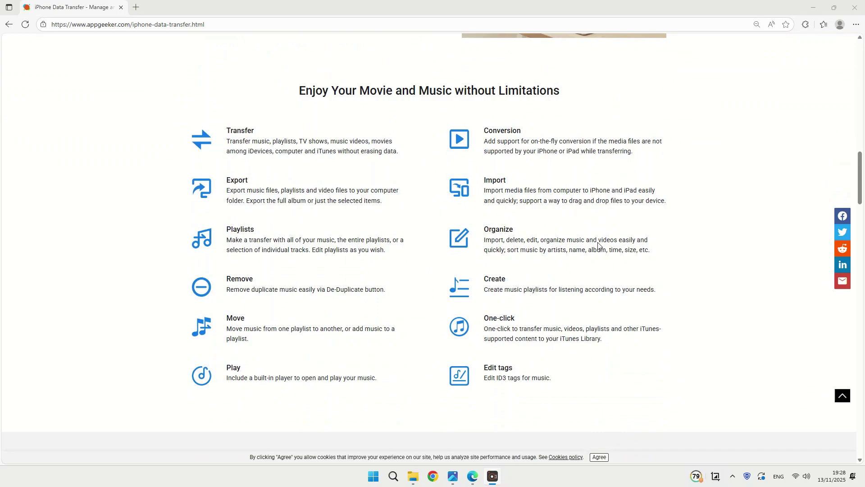
scroll(598, 245, "down", 7)
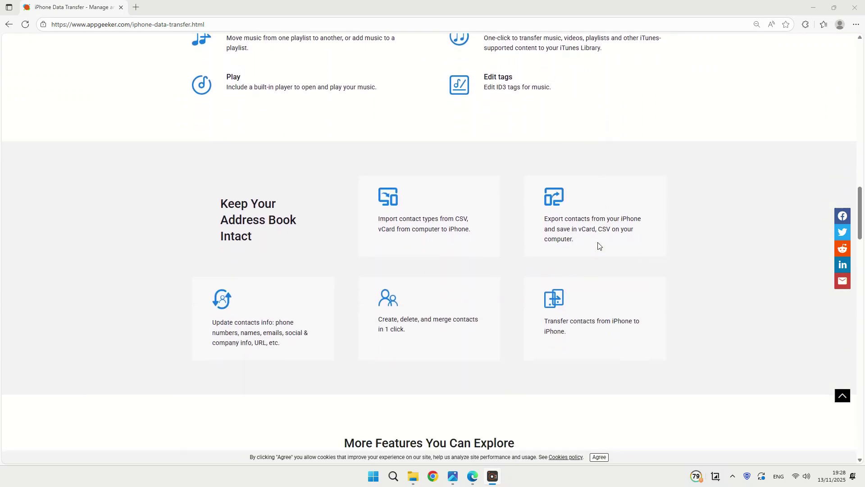
scroll(599, 245, "down", 8)
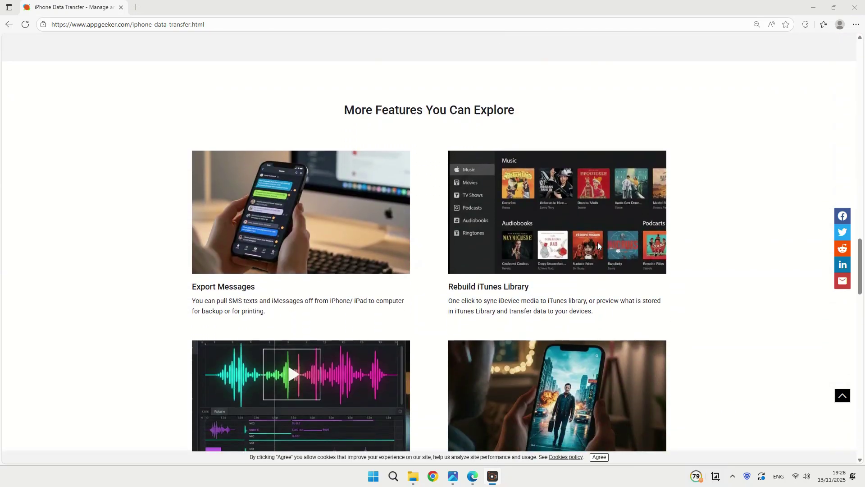
scroll(597, 246, "down", 7)
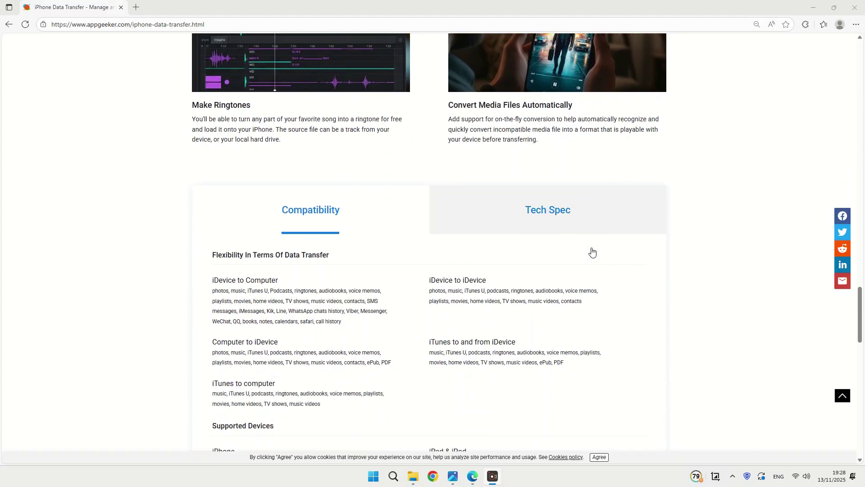
scroll(592, 251, "down", 6)
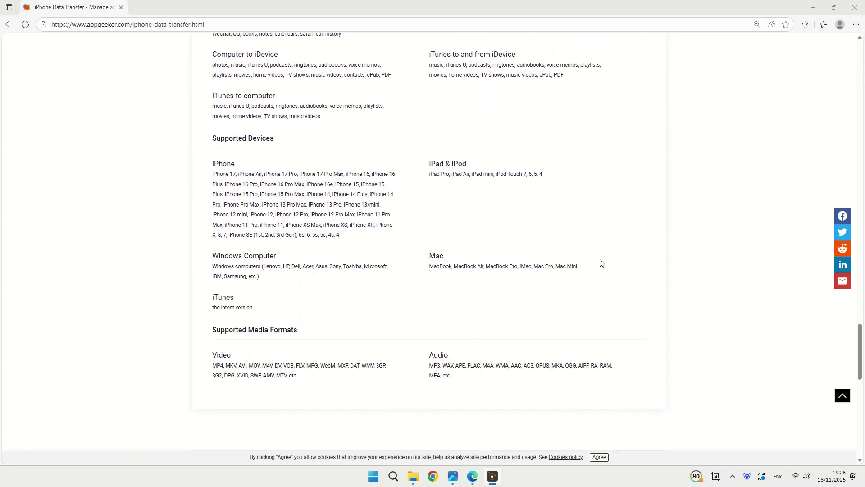
left_click(841, 397)
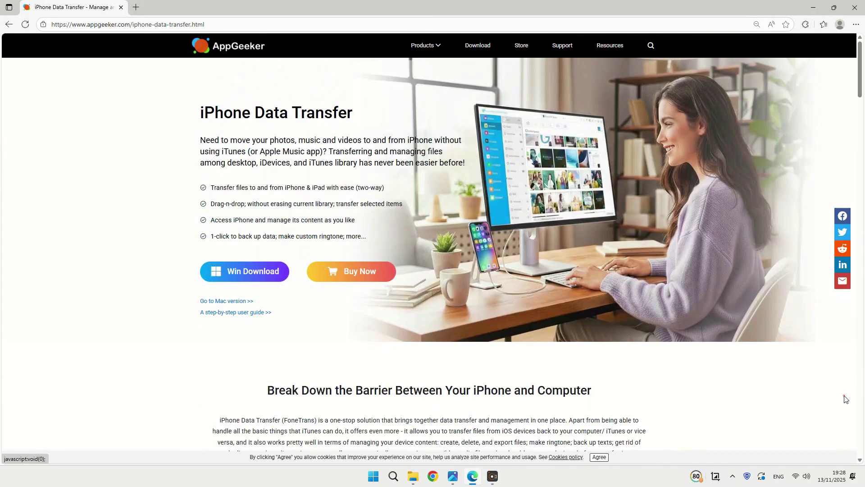
left_click(257, 279)
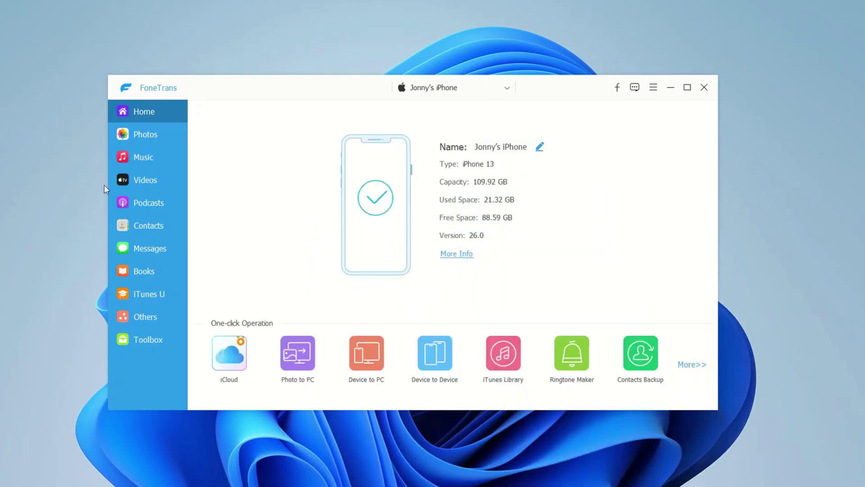
- Show the iPhone's Videos section in FoneTrans, where Movies, TV Shows and Home Videos list 0 items
left_click(157, 186)
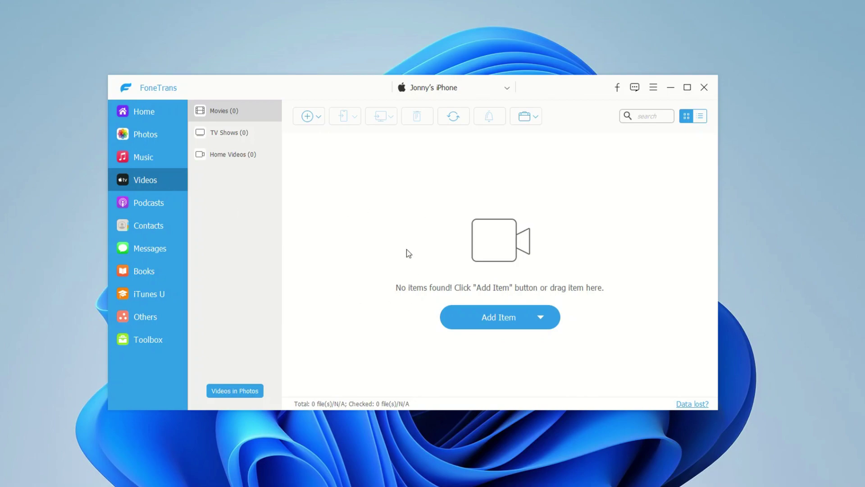
- Tick five photo-library videos, including the sand, hands, medallion and Squidward clips
left_click(242, 397)
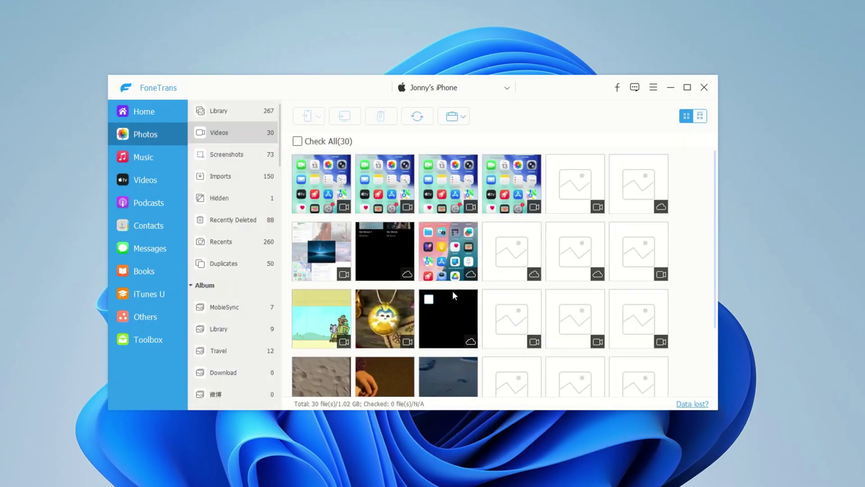
scroll(631, 234, "down", 2)
left_click(619, 208)
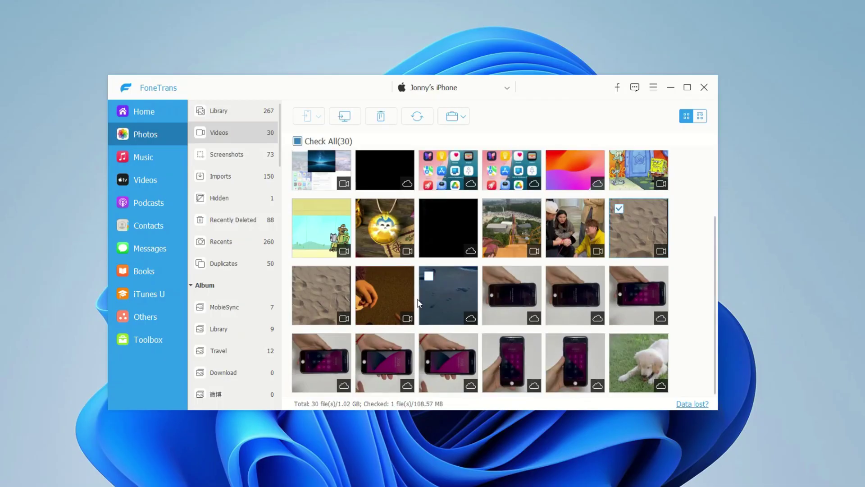
left_click(366, 276)
left_click(302, 208)
left_click(366, 208)
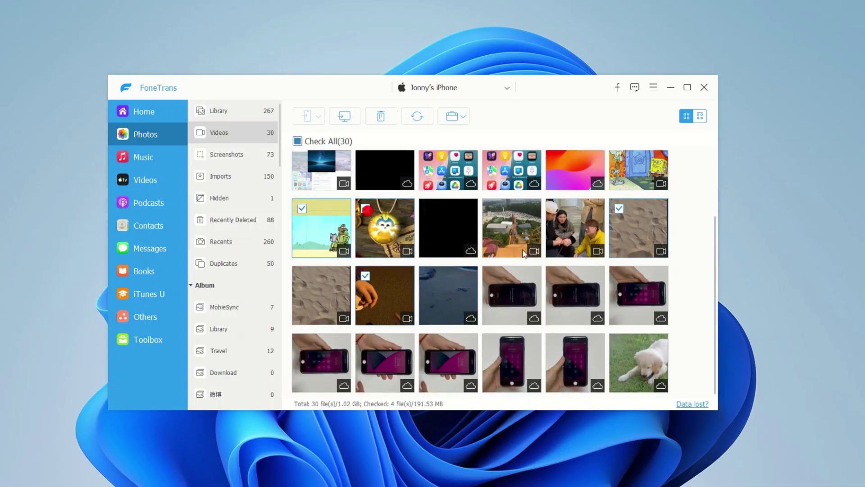
scroll(622, 216, "up", 2)
left_click(619, 208)
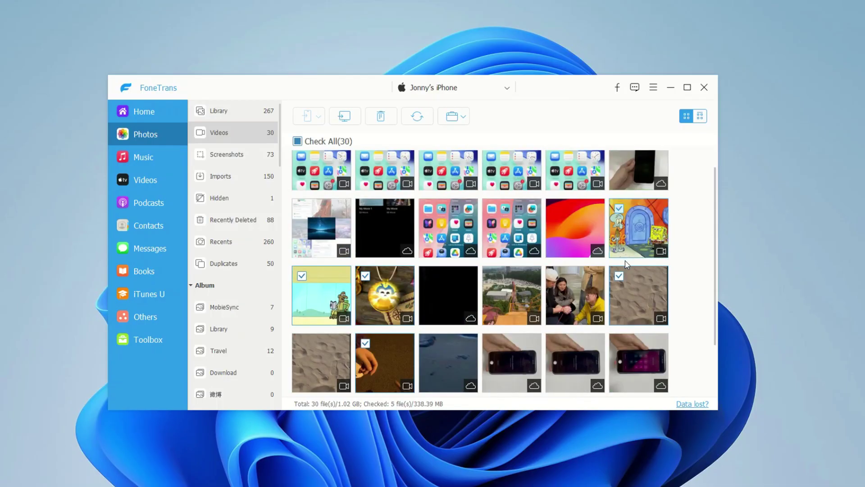
- Export the checked videos to the PC's 'videos' folder
left_click(345, 119)
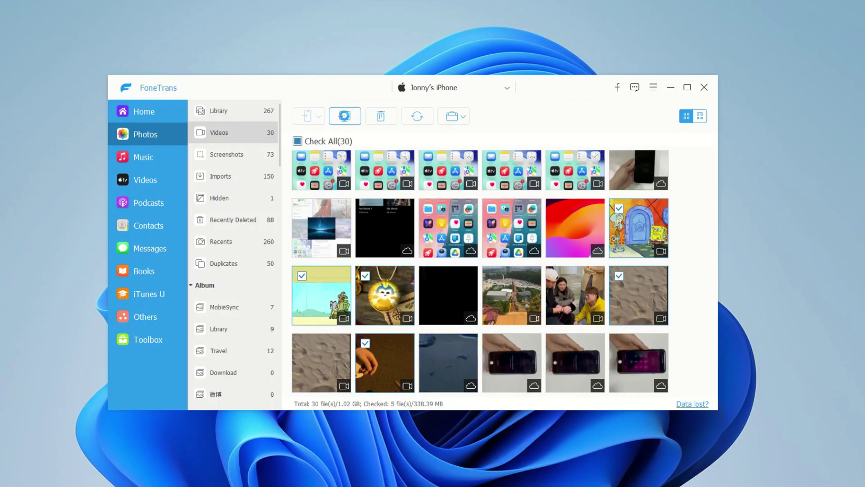
left_click(370, 200)
left_click(490, 318)
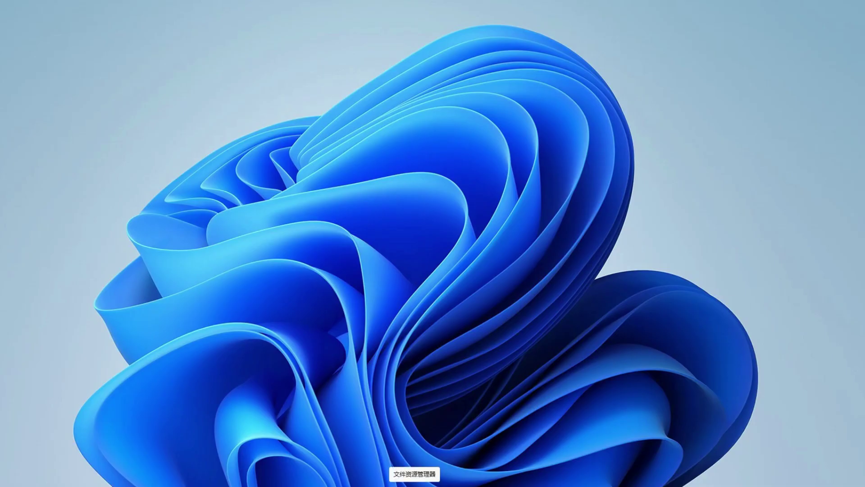
- Open File Explorer and go into the Apple iPhone's Internal Storage to list its dated folders
key("super+e")
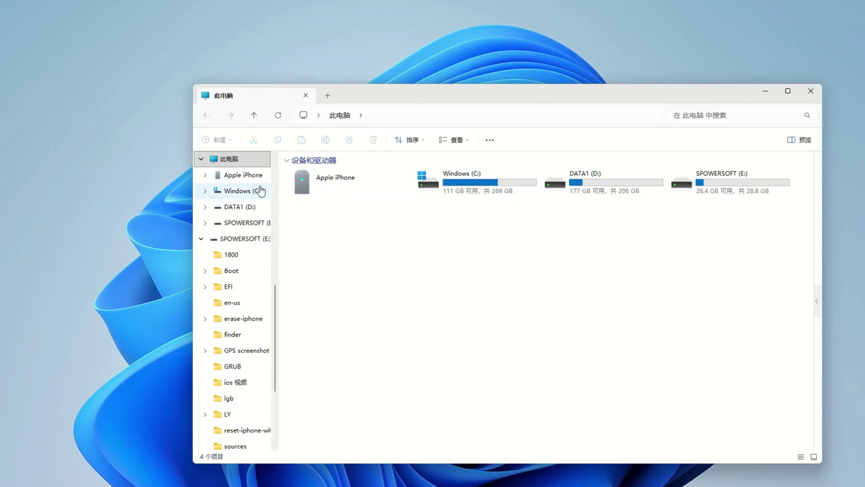
left_click(219, 181)
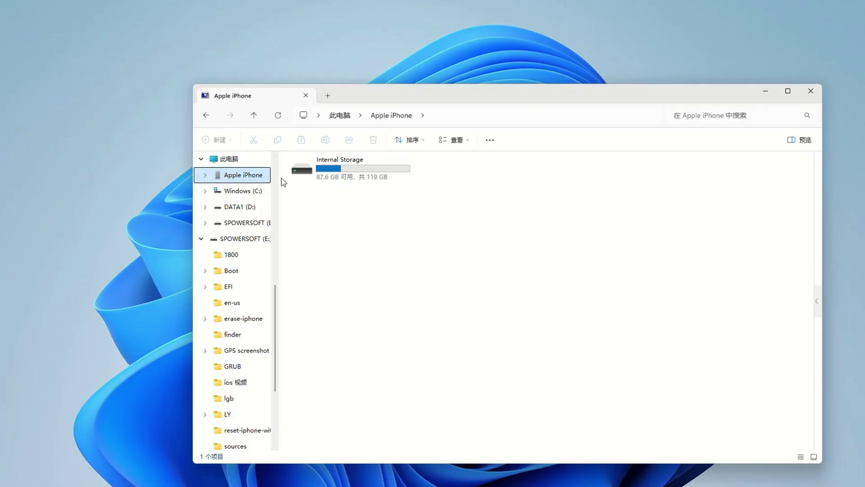
double_click(363, 178)
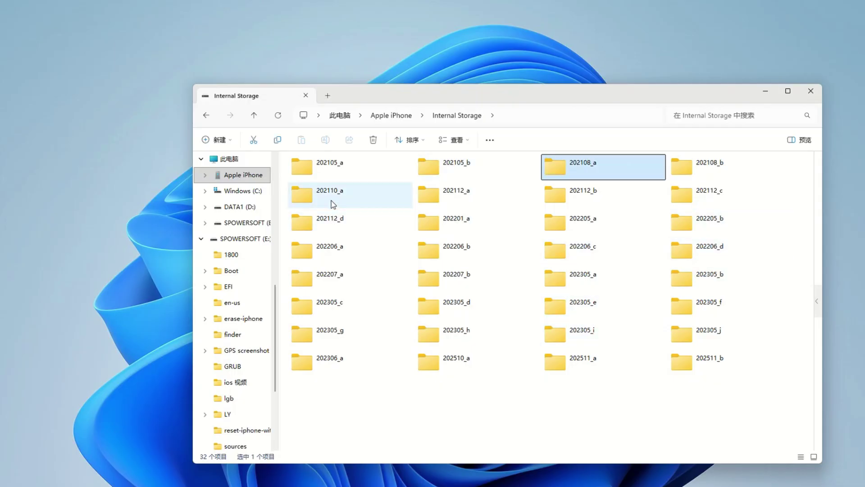
- Drag MYZQ0331, SIOA6563, TDYA2142 and TMWW3078 from folder 202110_a onto the desktop
double_click(330, 198)
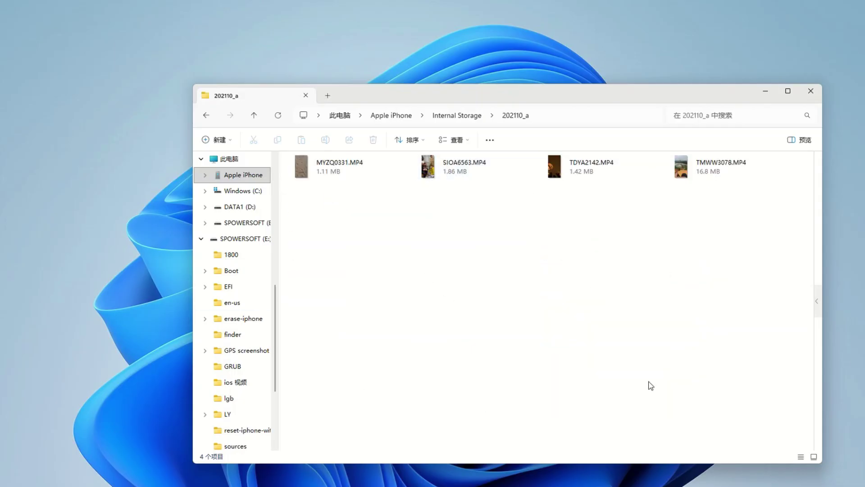
left_click(329, 170)
left_click(515, 170, "ctrl")
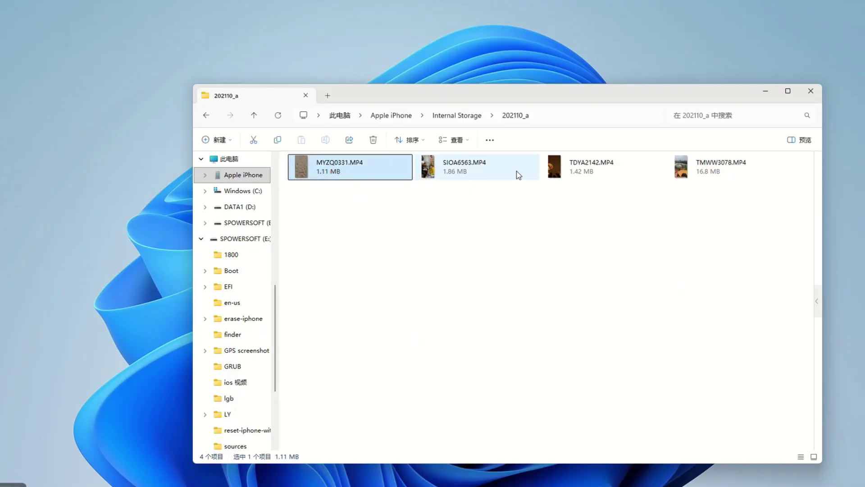
left_click(599, 168, "ctrl")
left_click(699, 167, "ctrl")
left_click_drag(717, 168, 131, 203)
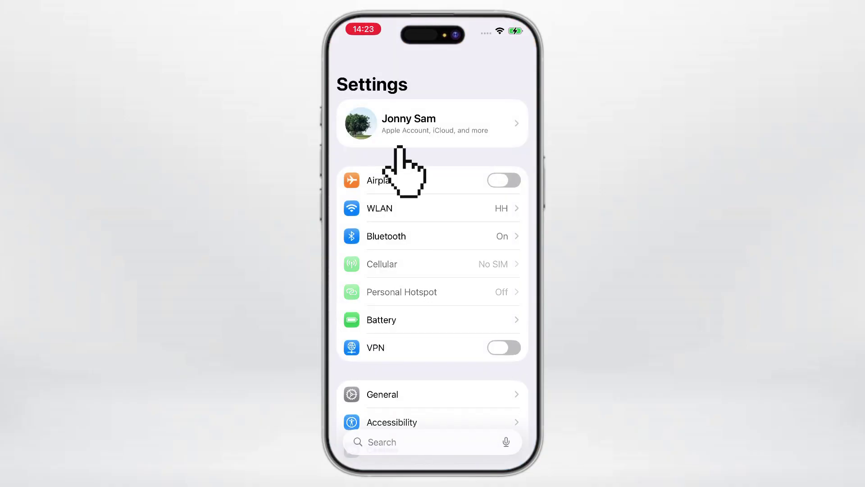
- Navigate through Apple Account and iCloud to the iCloud Drive settings page
left_click(400, 137)
left_click(389, 339)
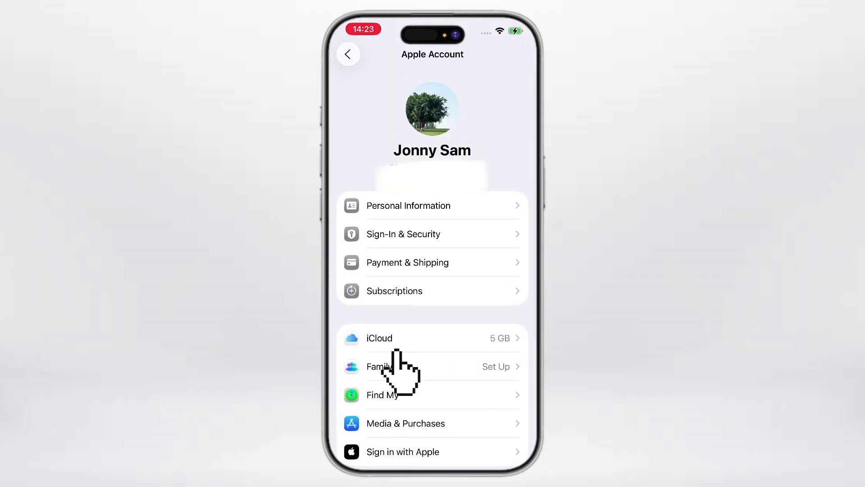
scroll(433, 243, "down", 5)
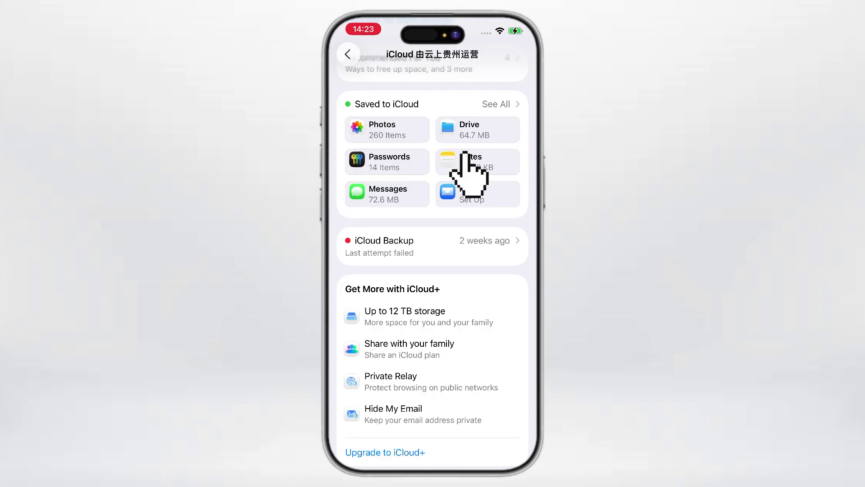
left_click(477, 129)
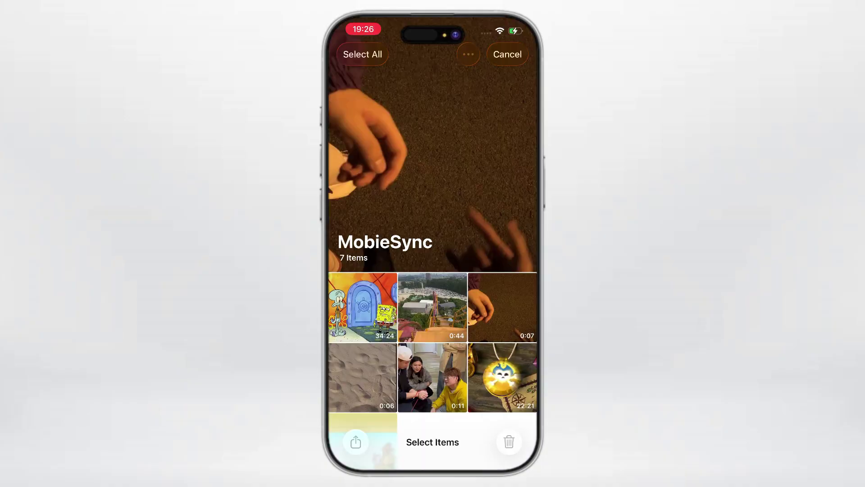
- Select four videos in the MobieSync album, including the roller-coaster video
left_click(503, 307)
left_click(433, 377)
left_click(362, 376)
scroll(433, 270, "up", 1)
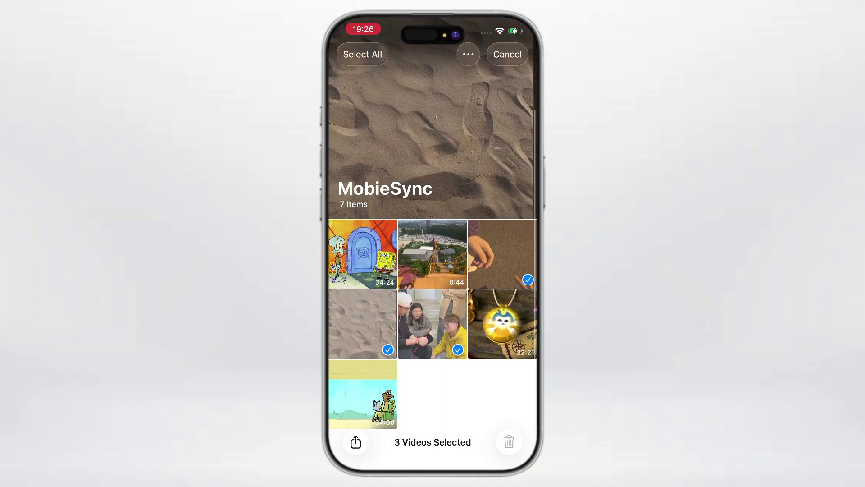
left_click(432, 253)
- Share the selected videos with Save to Files, choosing iCloud Drive's transfer folder
left_click(356, 441)
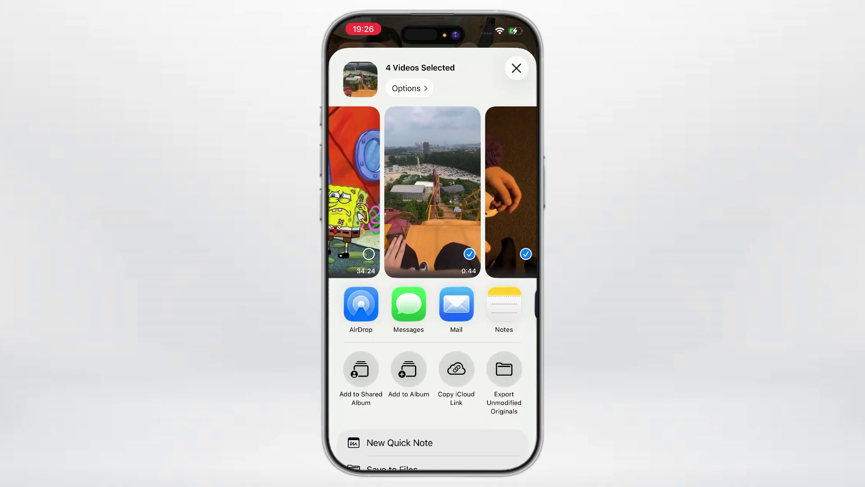
scroll(432, 316, "down", 3)
left_click(392, 398)
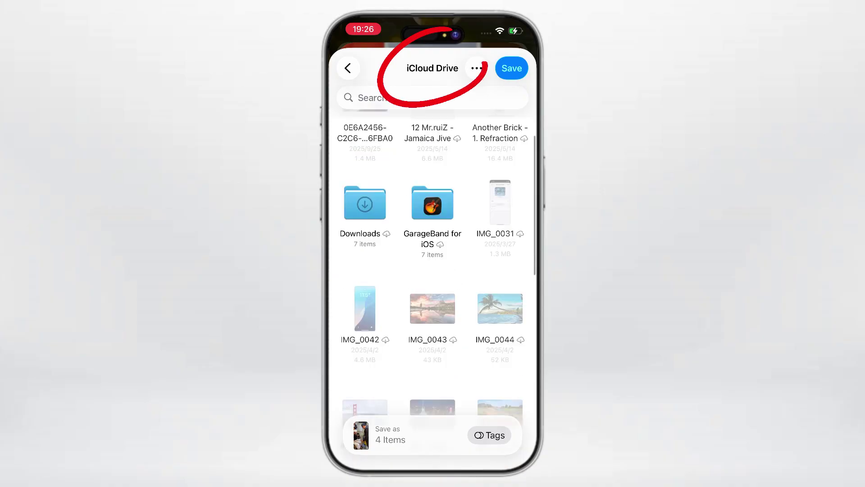
scroll(432, 271, "down", 10)
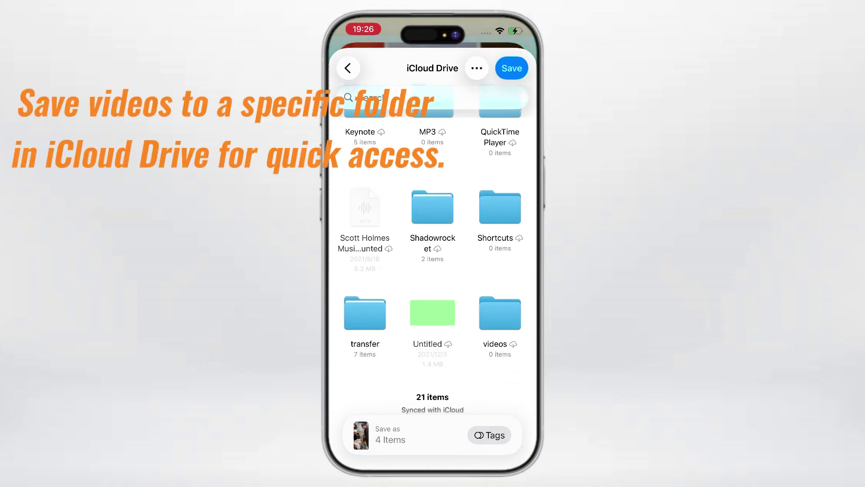
left_click(365, 314)
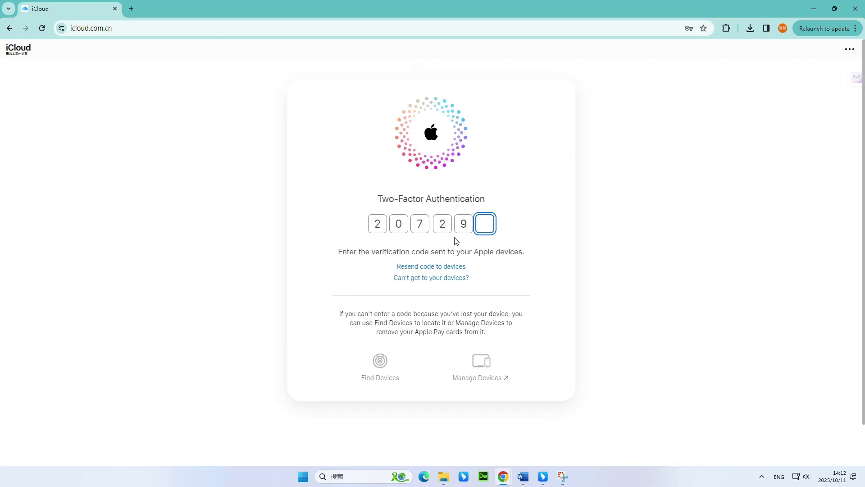
- Enter the verification code and trust this browser to complete the iCloud sign-in
type("5")
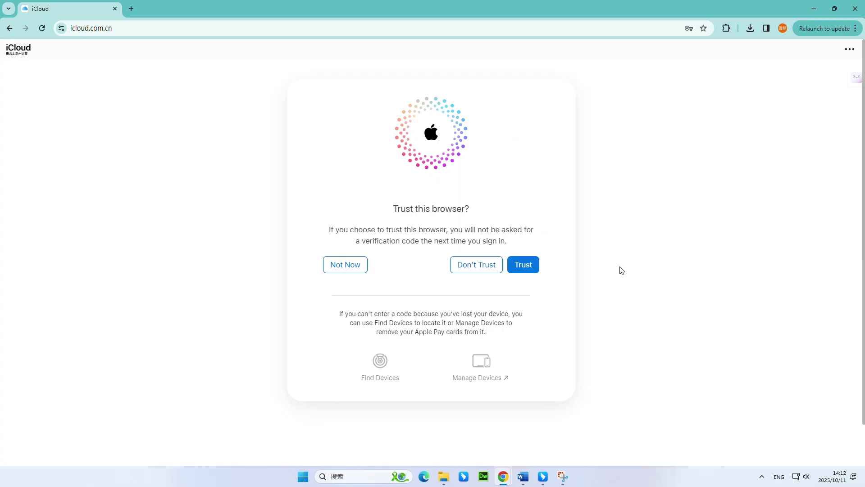
left_click(523, 263)
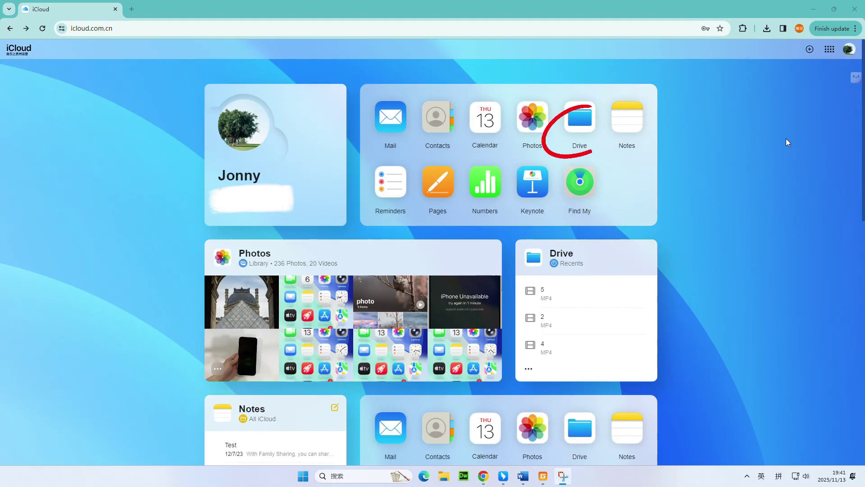
- Open the transfer folder in iCloud Drive's Browse view
left_click(583, 129)
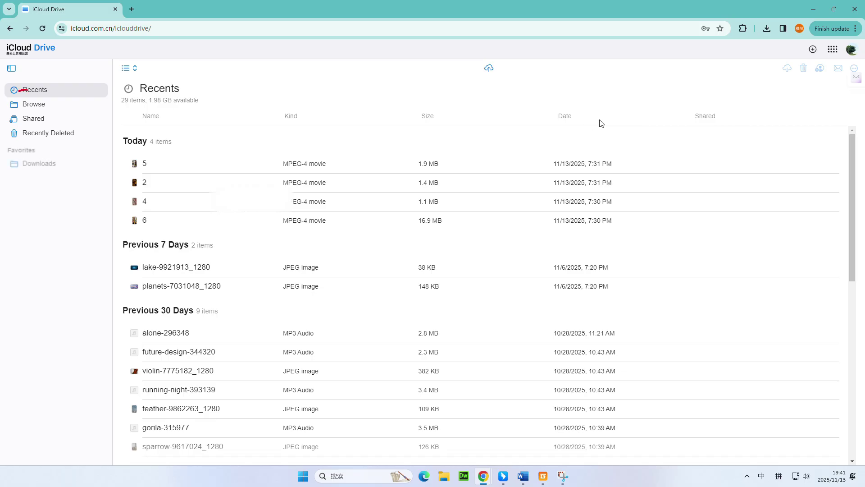
left_click(66, 104)
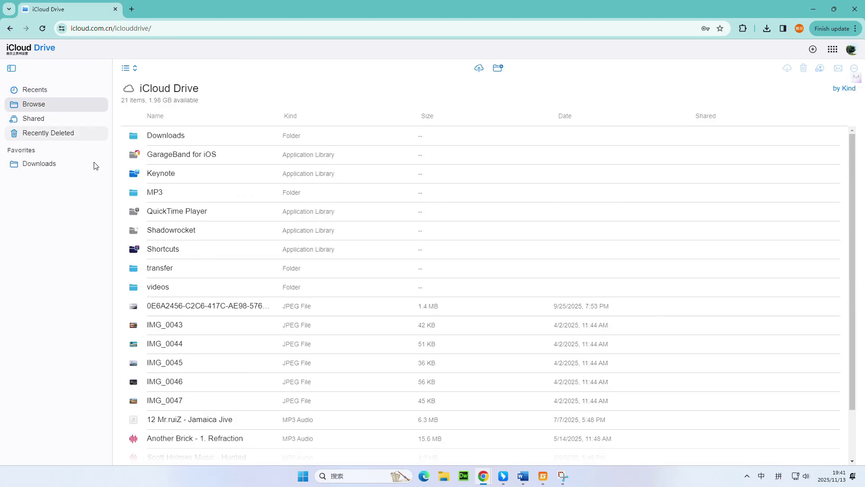
double_click(181, 276)
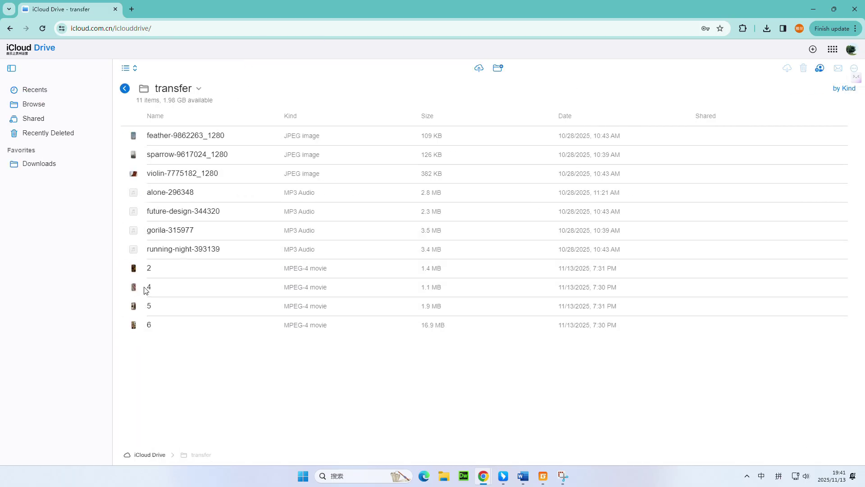
- Download movies 2, 4, 5 and 6, then show 2.mp4 in its download folder
left_click(182, 289)
left_click_drag(168, 274, 162, 326)
left_click(787, 68)
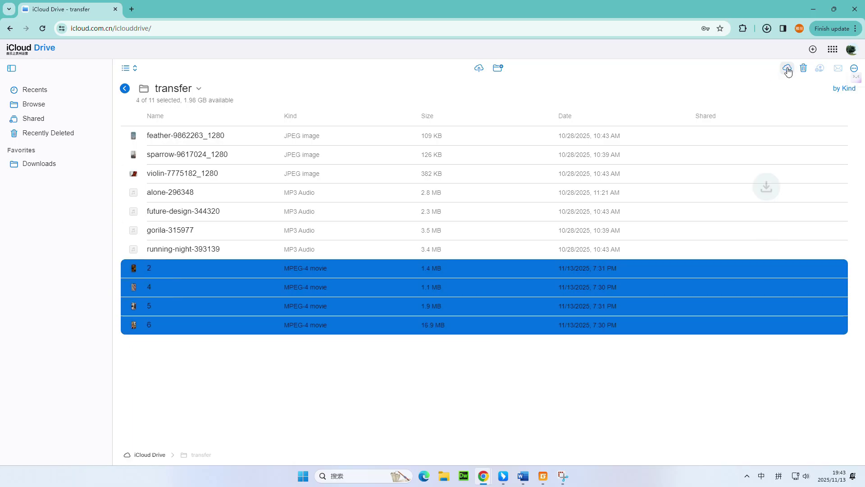
left_click(768, 32)
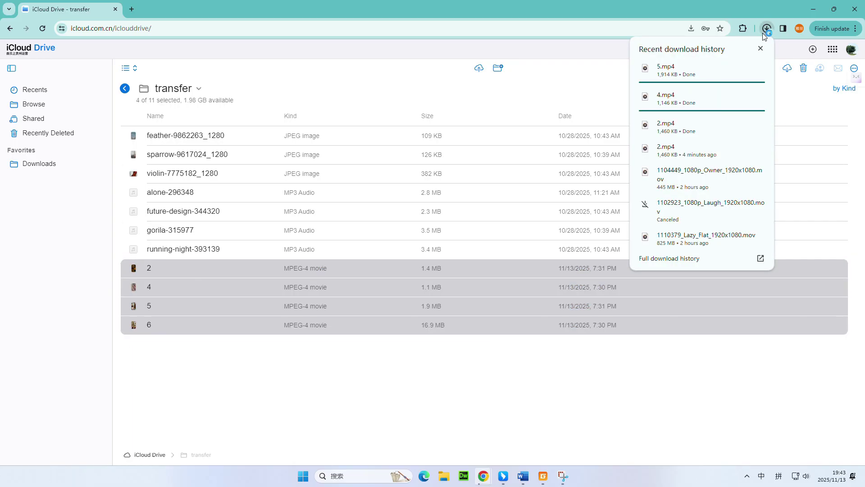
left_click(743, 120)
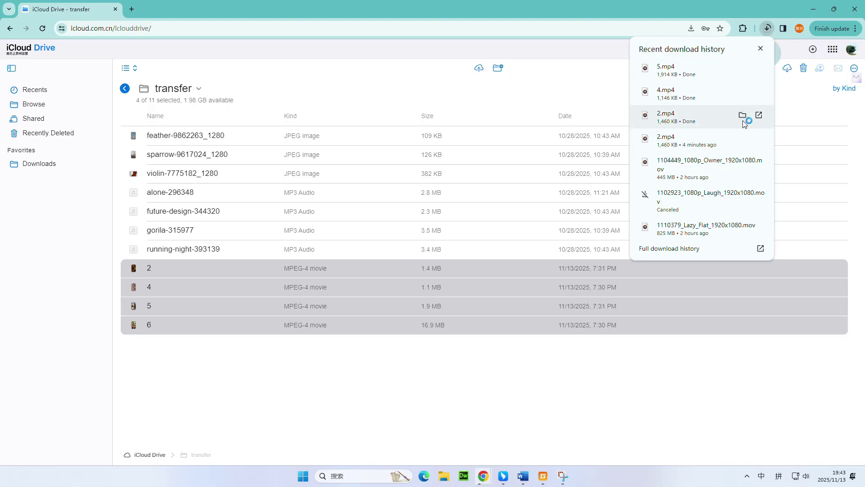